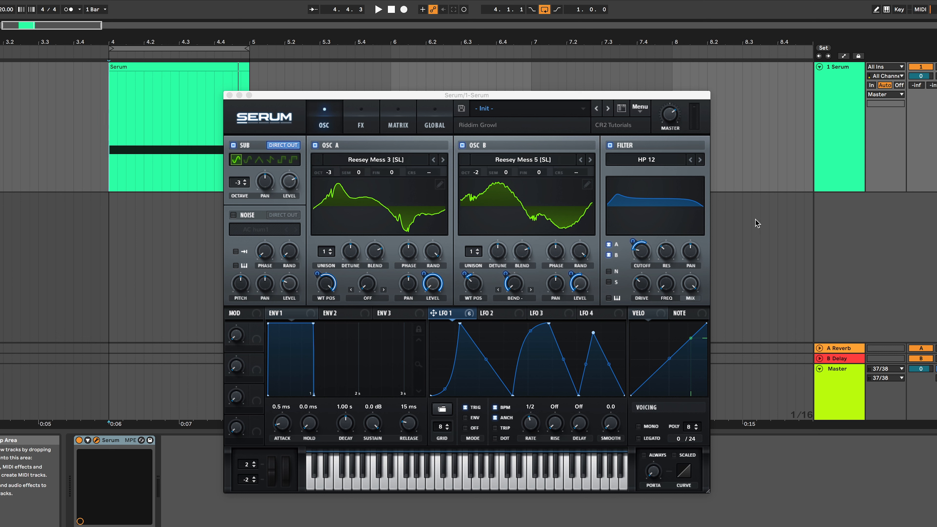
# - Reset the synth to the init preset and play the clip to hear the default sound
pyautogui.click(640, 108)
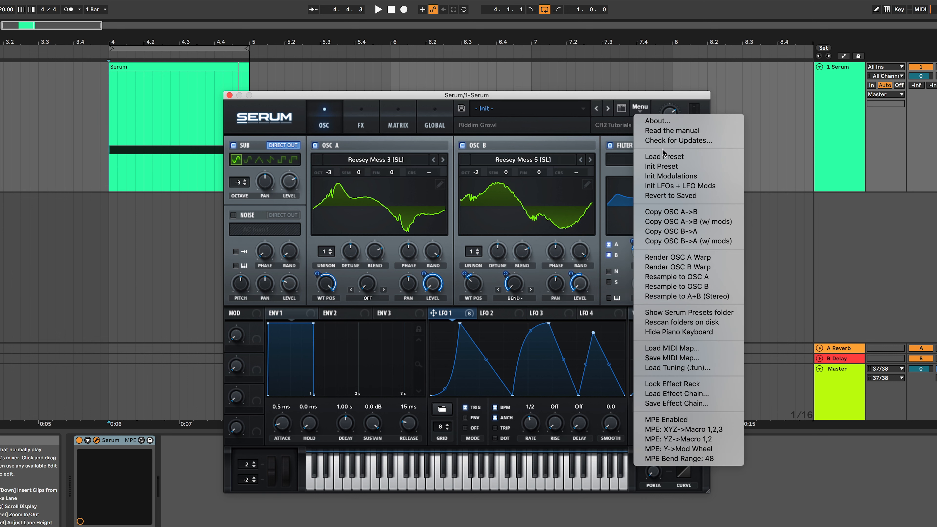
pyautogui.click(661, 166)
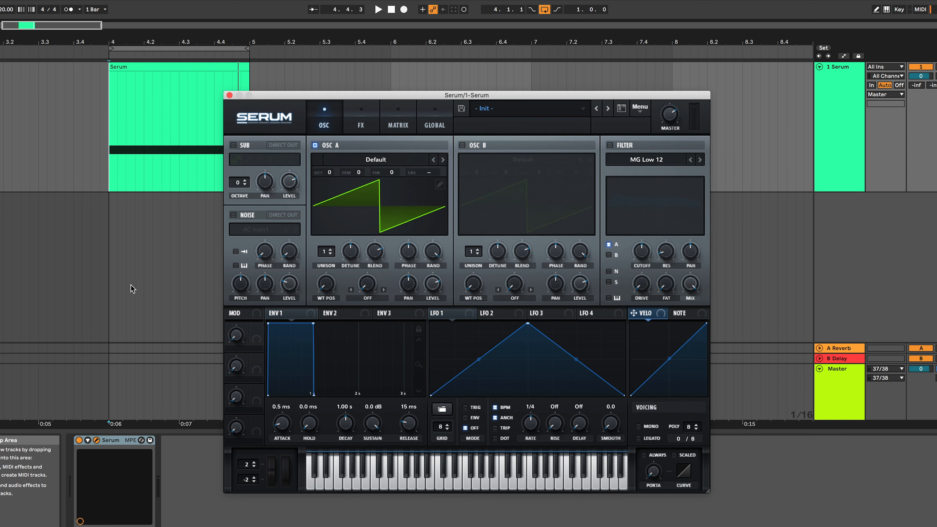
pyautogui.press('space')
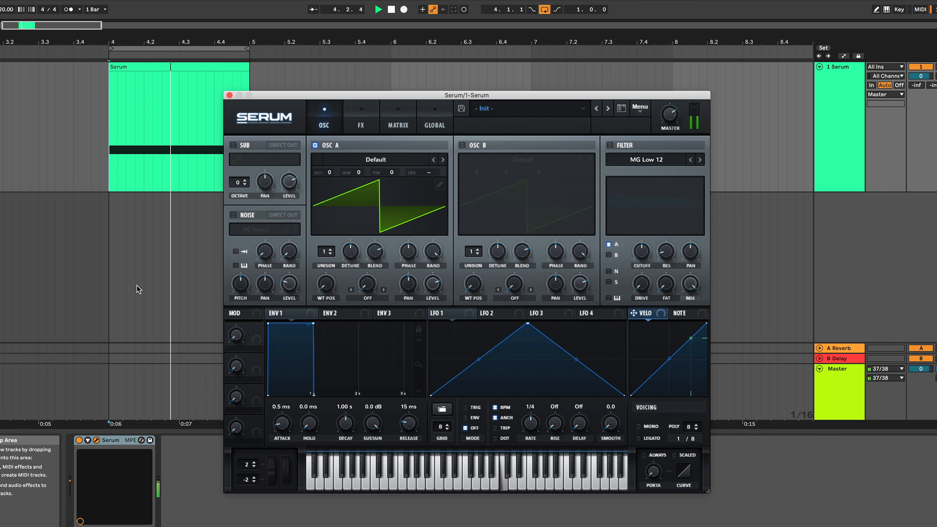
pyautogui.press('space')
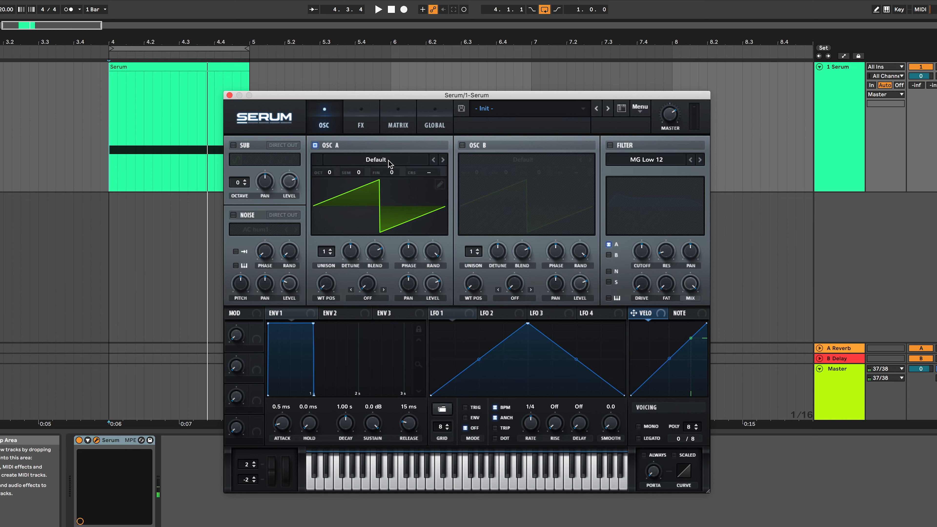
# - Enable oscillator B and set the octave of both oscillators to -3
pyautogui.click(462, 145)
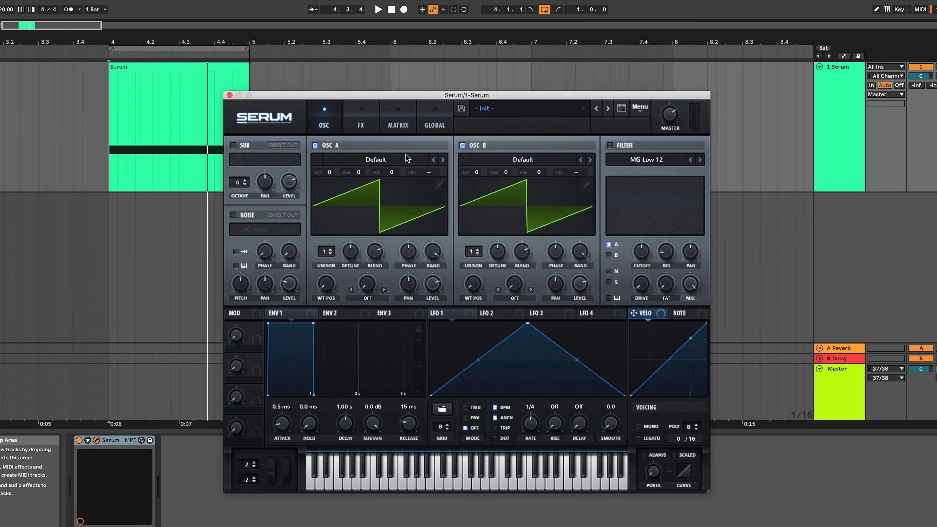
pyautogui.click(324, 163)
pyautogui.click(324, 173)
pyautogui.moveTo(324, 173); pyautogui.dragTo(327, 226)
pyautogui.moveTo(471, 175); pyautogui.dragTo(476, 192)
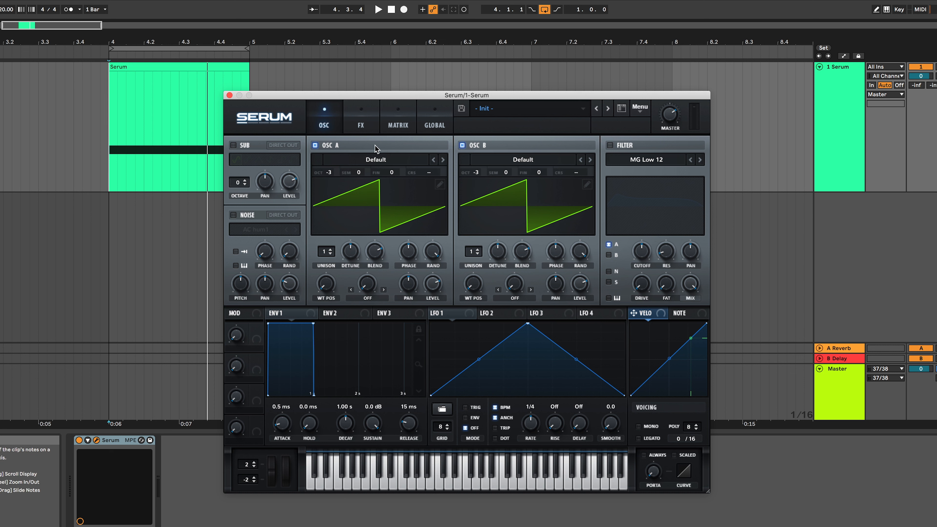
# - Load the Spectral wavetables Reesey Mess 1 [SL] into oscillator A and Reesey Mess 3 [SL] into oscillator B
pyautogui.click(400, 158)
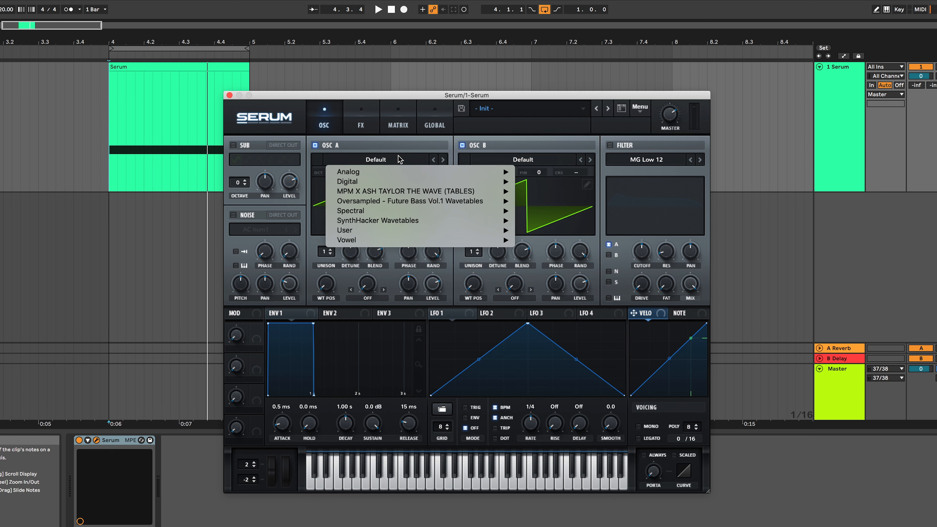
pyautogui.moveTo(400, 211)
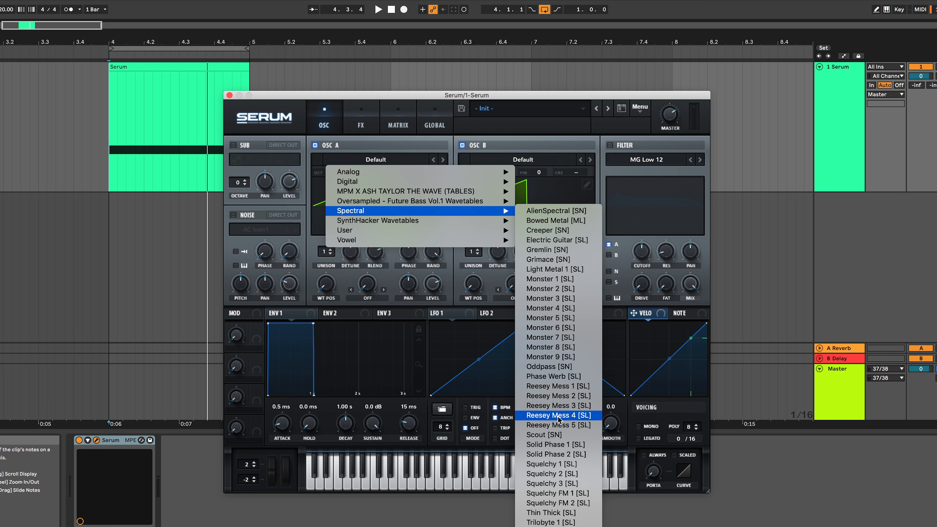
pyautogui.click(564, 386)
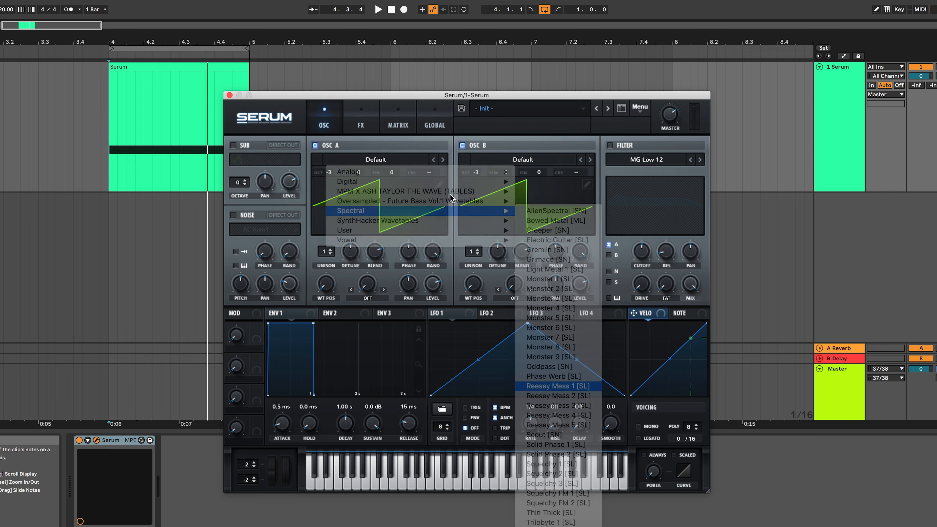
pyautogui.click(510, 160)
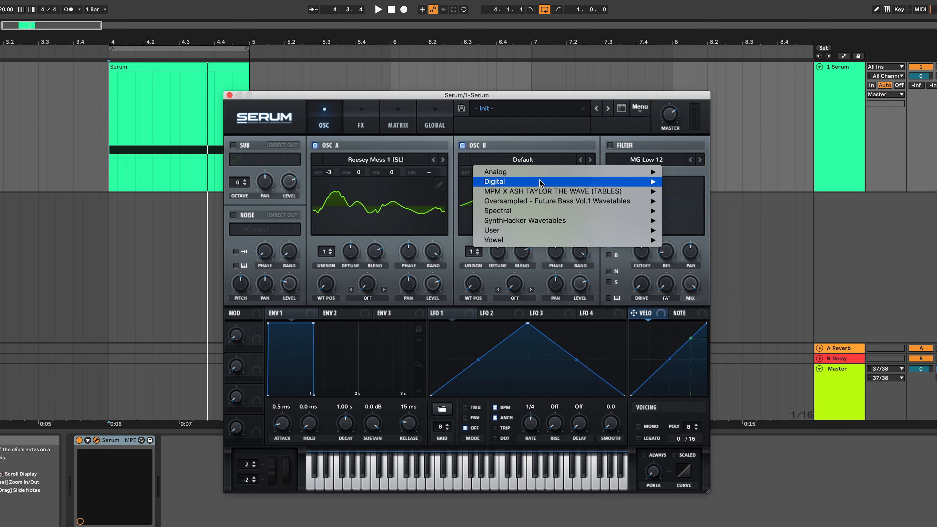
pyautogui.moveTo(540, 211)
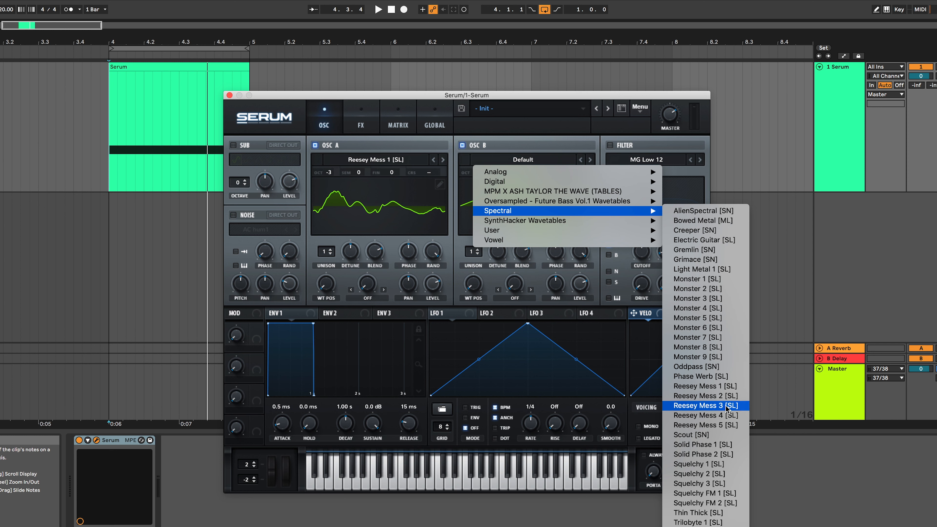
pyautogui.click(716, 405)
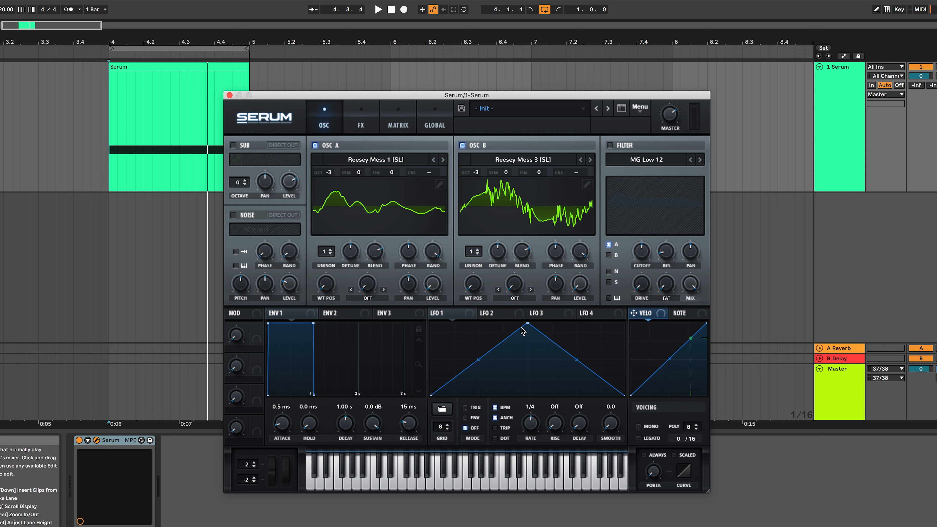
# - Set LFO 1 to Trig mode and shift its peak early in the cycle, followed by an added point on the baseline
pyautogui.click(476, 407)
pyautogui.moveTo(528, 327); pyautogui.dragTo(469, 298)
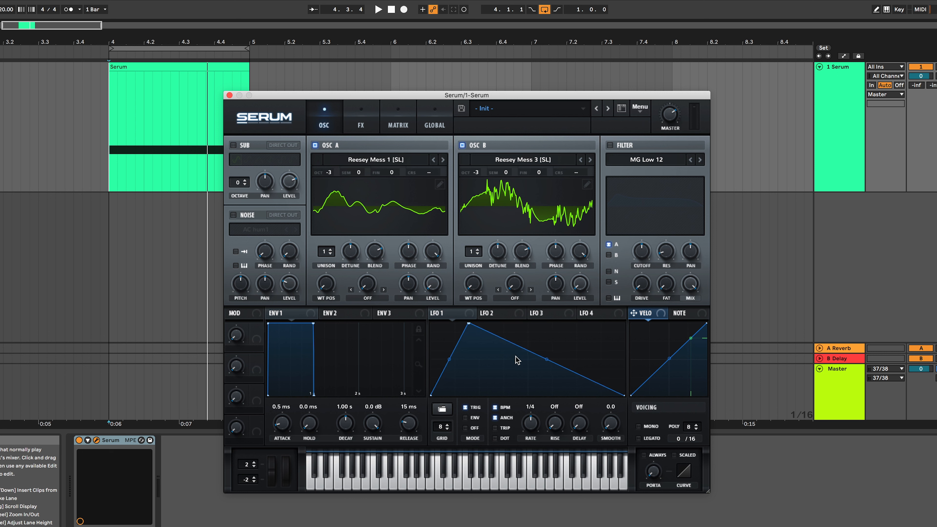
pyautogui.moveTo(547, 360); pyautogui.dragTo(498, 392)
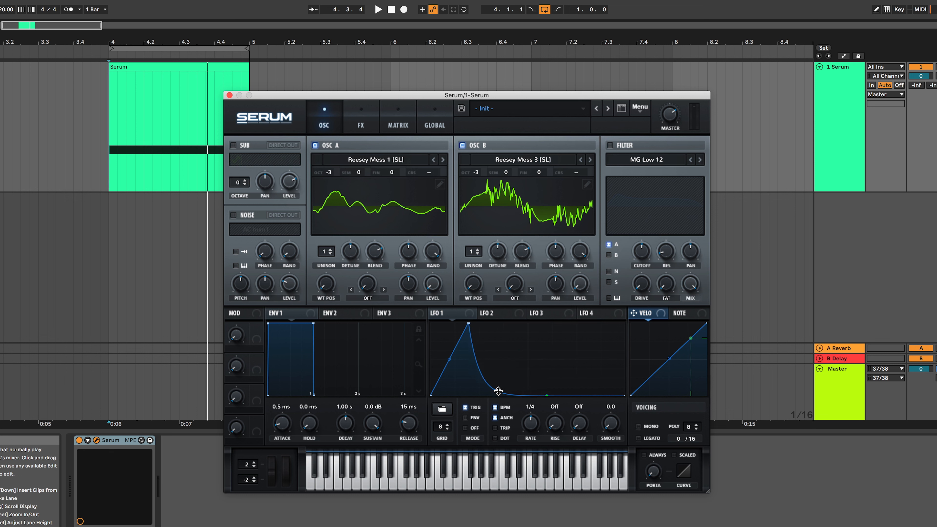
pyautogui.doubleClick(518, 351)
pyautogui.moveTo(517, 351); pyautogui.dragTo(482, 424)
pyautogui.moveTo(468, 324); pyautogui.dragTo(462, 323)
pyautogui.moveTo(484, 395); pyautogui.dragTo(517, 396)
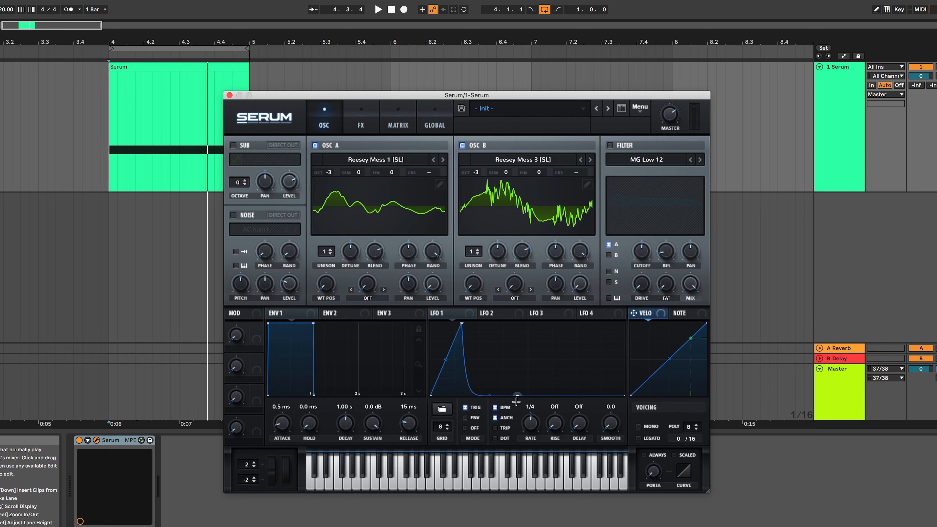
# - Add a second full-height peak near the middle of LFO 1, with a low point on each side of it
pyautogui.doubleClick(511, 350)
pyautogui.moveTo(512, 349); pyautogui.dragTo(524, 312)
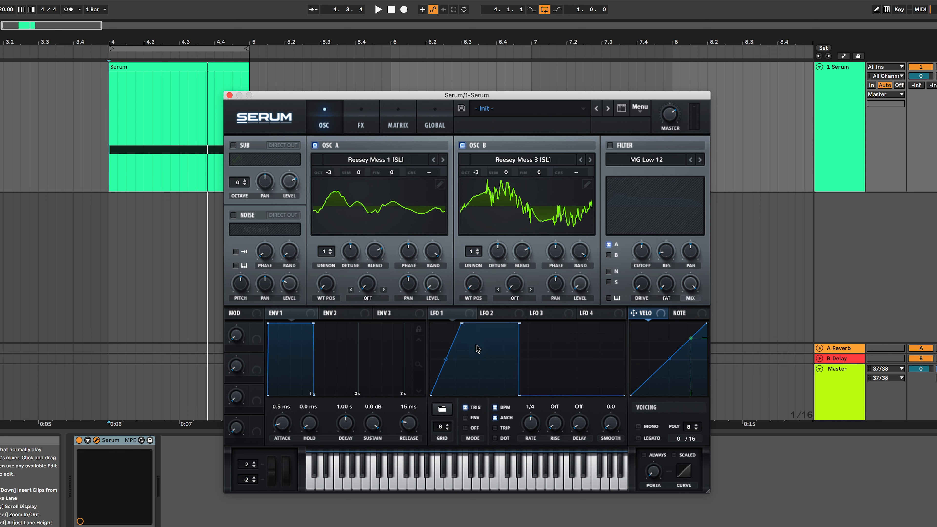
pyautogui.doubleClick(480, 348)
pyautogui.moveTo(480, 349); pyautogui.dragTo(500, 458)
pyautogui.moveTo(520, 395); pyautogui.dragTo(563, 392)
pyautogui.moveTo(481, 395); pyautogui.dragTo(515, 365)
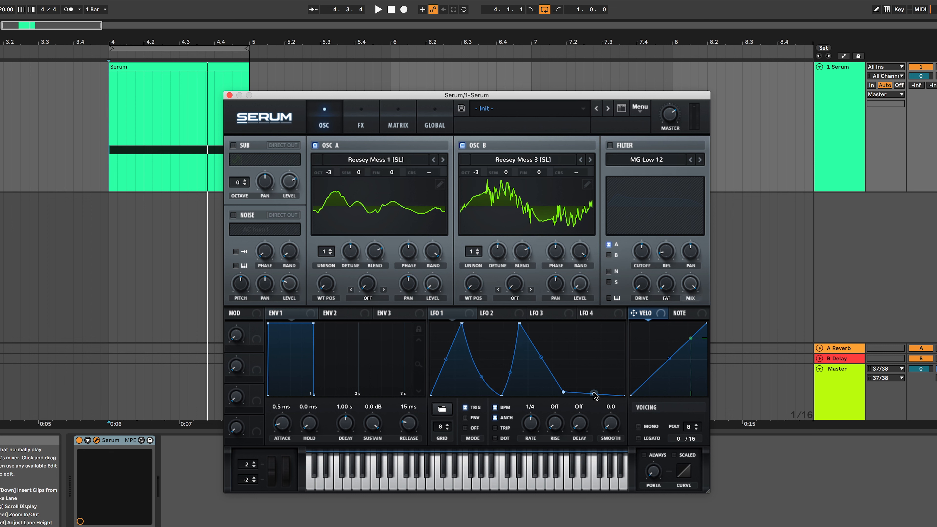
# - Add a third, slightly lower peak near the end of LFO 1 and shift the middle peak and following dip toward it
pyautogui.doubleClick(588, 375)
pyautogui.moveTo(587, 376); pyautogui.dragTo(610, 323)
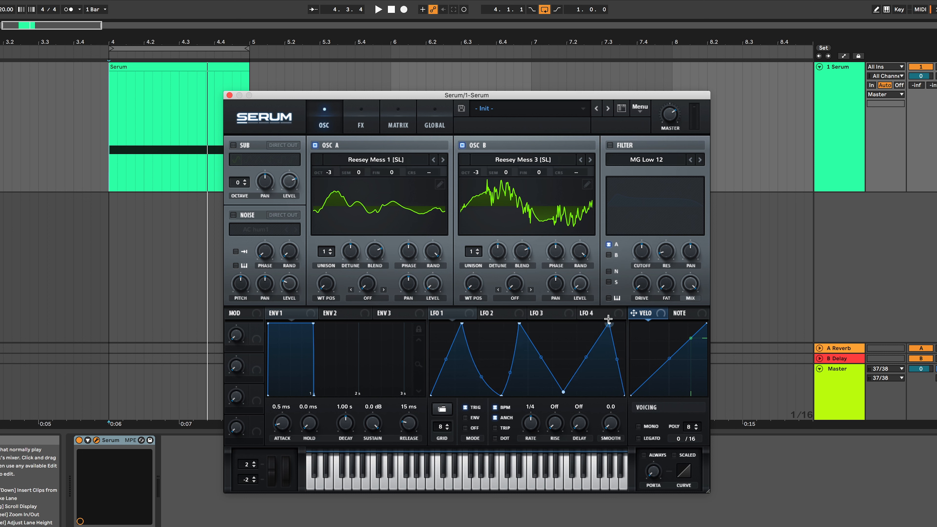
pyautogui.moveTo(564, 392); pyautogui.dragTo(587, 395)
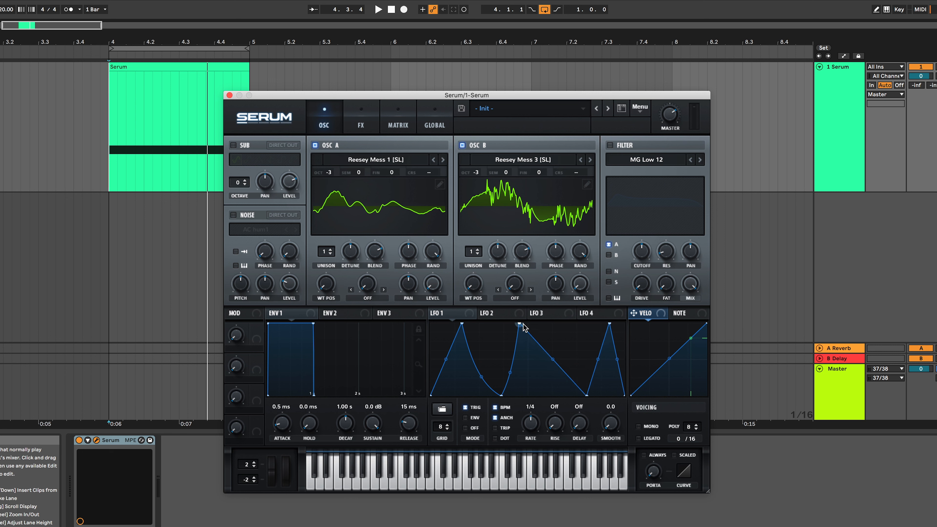
pyautogui.moveTo(519, 323); pyautogui.dragTo(545, 321)
pyautogui.moveTo(609, 324); pyautogui.dragTo(608, 341)
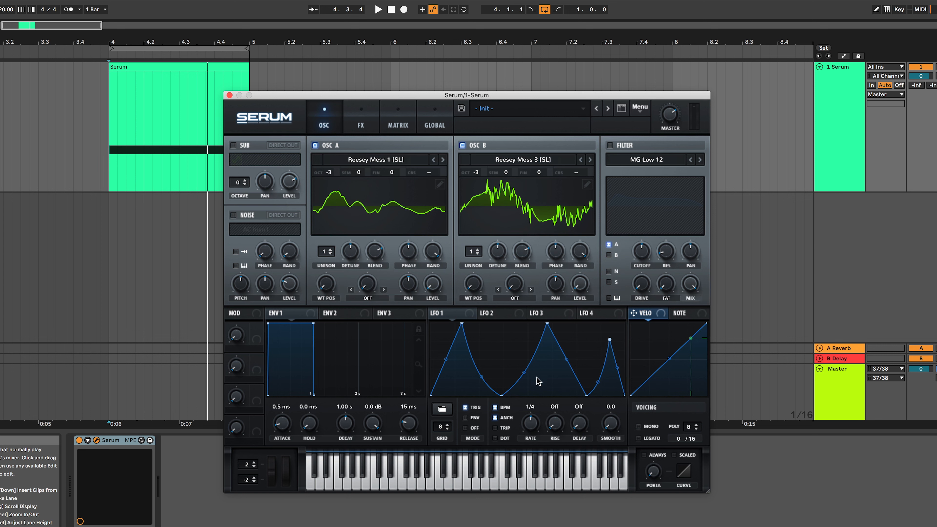
pyautogui.click(450, 407)
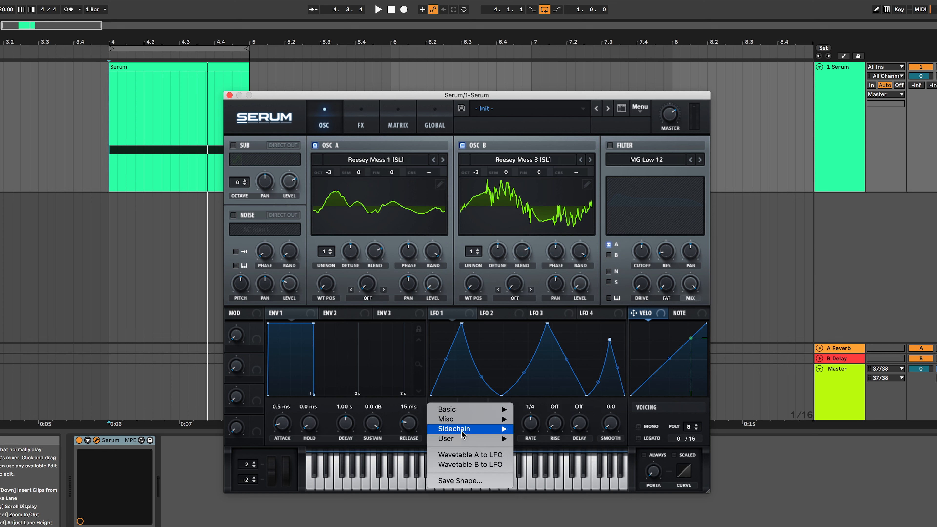
pyautogui.moveTo(475, 420)
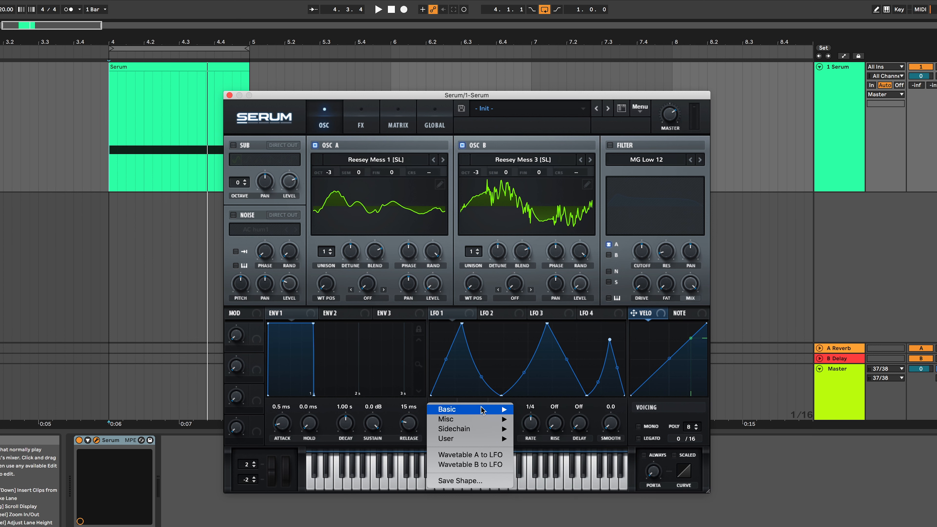
pyautogui.click(498, 358)
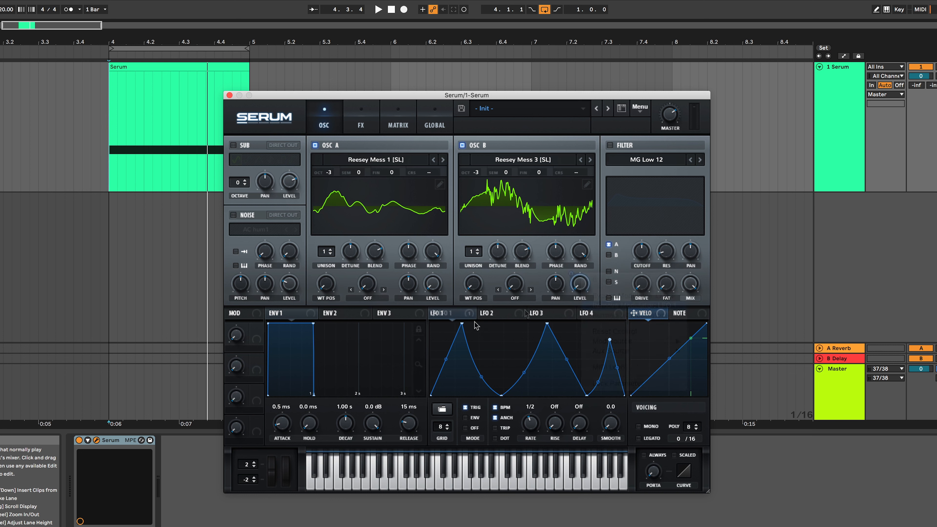
# - Set LFO 1's rate to 1/2 and assign it to the levels of both oscillators, playing the clip to check
pyautogui.moveTo(433, 313); pyautogui.dragTo(431, 288)
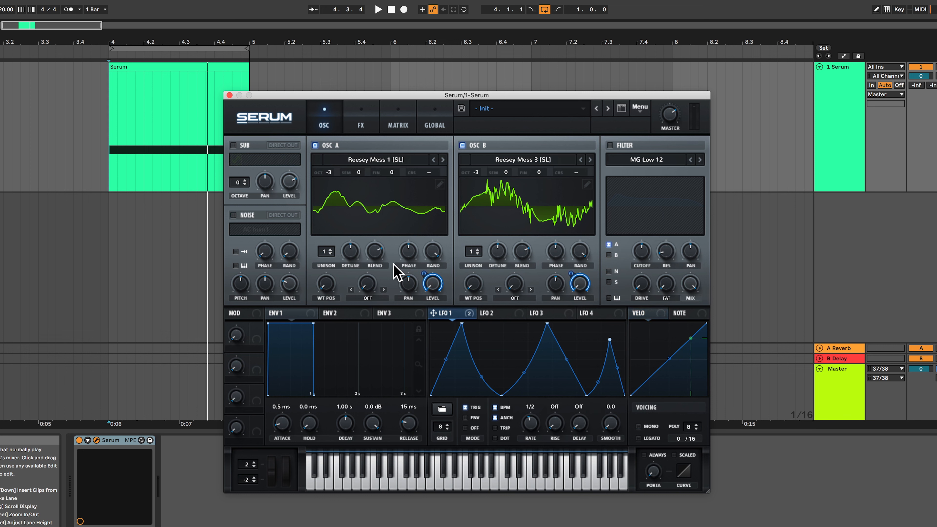
pyautogui.press('space')
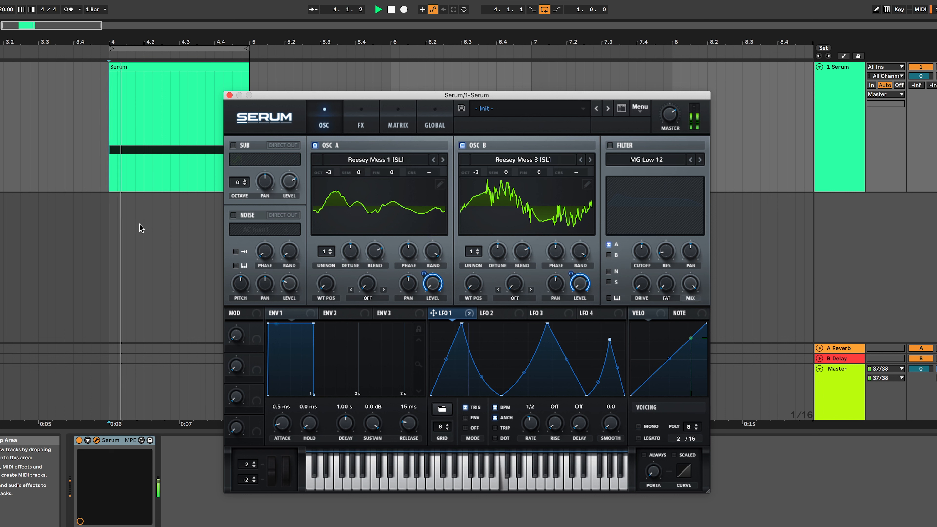
pyautogui.press('space')
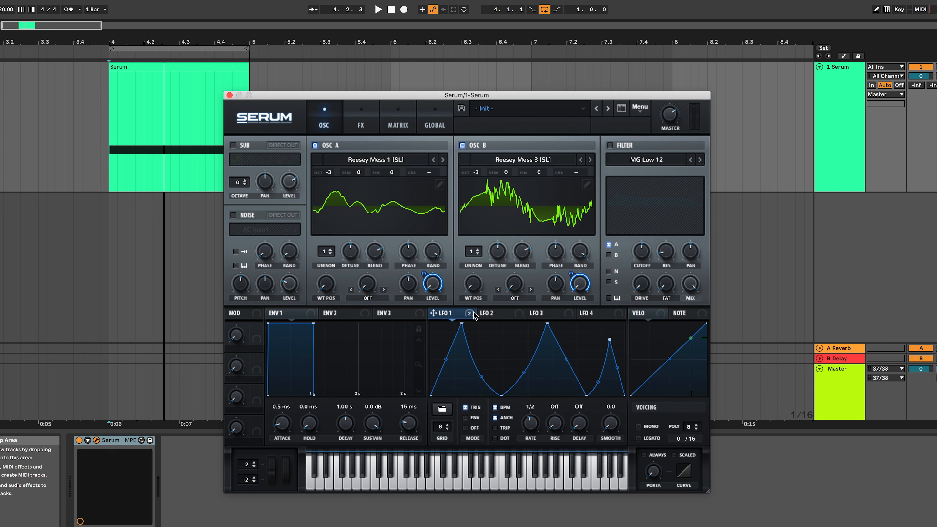
# - Assign LFO 1 to the wavetable position of both oscillators and play the clip to hear it
pyautogui.moveTo(472, 313)
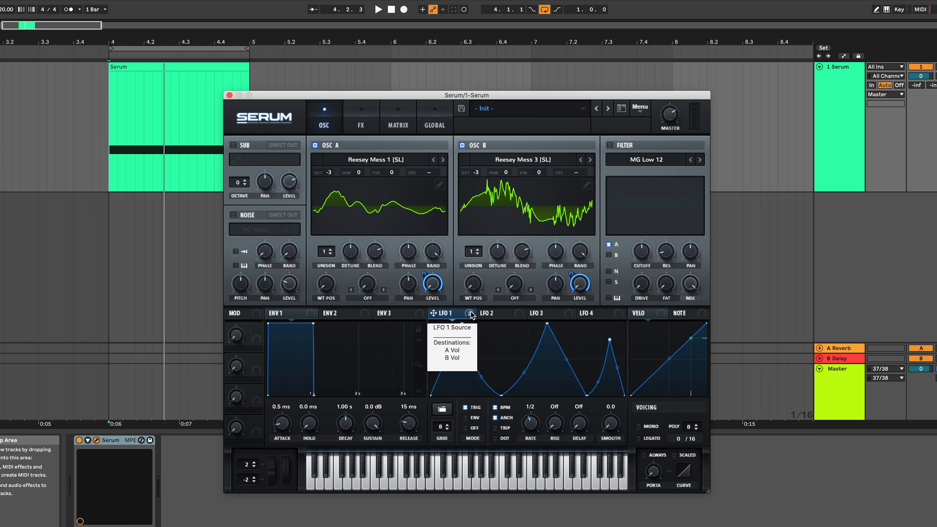
pyautogui.moveTo(472, 314); pyautogui.dragTo(317, 288)
pyautogui.press('space')
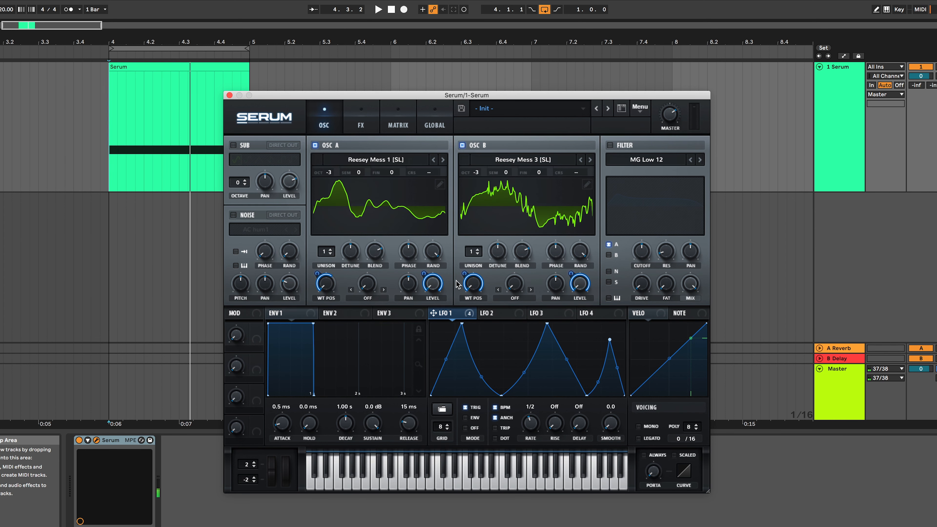
# - Set oscillator B's warp mode to Bend - and assign LFO 1 to its warp amount
pyautogui.rightClick(478, 285)
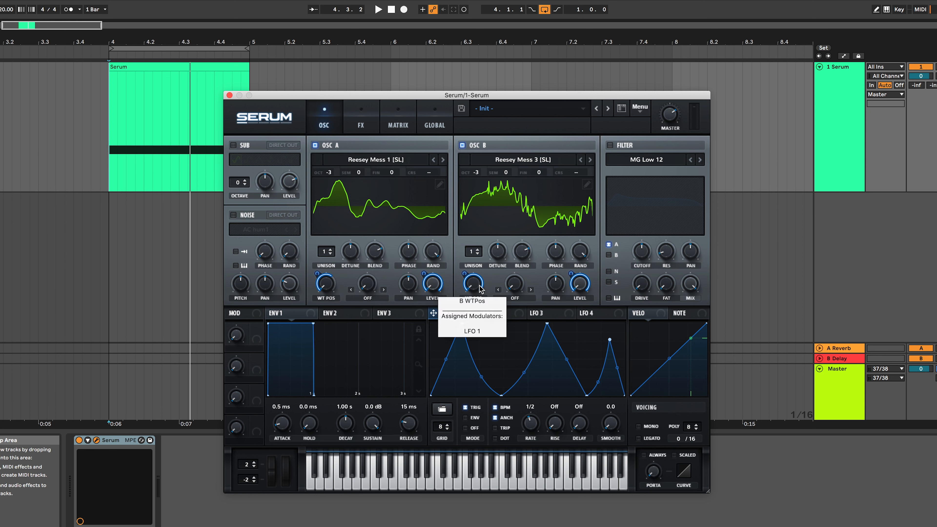
pyautogui.click(517, 298)
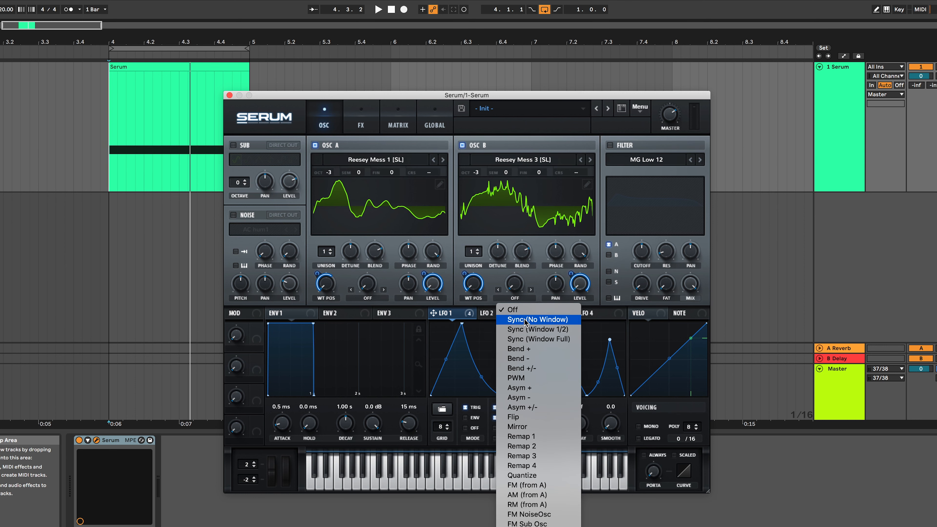
pyautogui.click(550, 359)
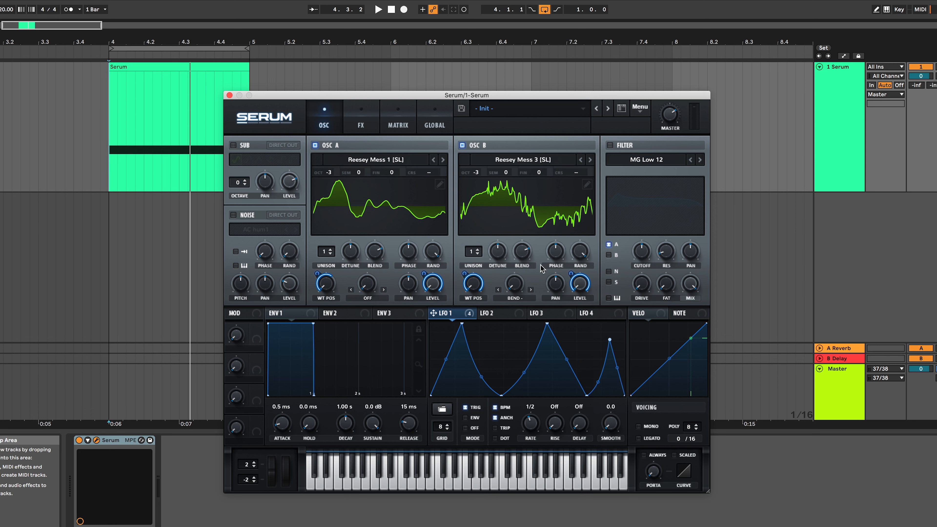
pyautogui.moveTo(471, 312); pyautogui.dragTo(512, 288)
# - Enable the filter on both oscillators with the Multi type HP 12 and assign LFO 1 to its cutoff
pyautogui.click(610, 145)
pyautogui.click(643, 158)
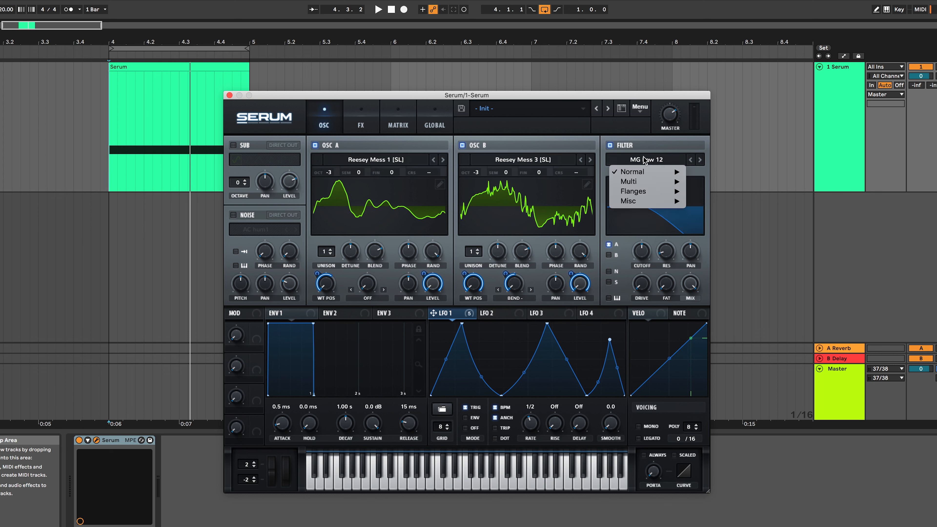
pyautogui.moveTo(668, 183)
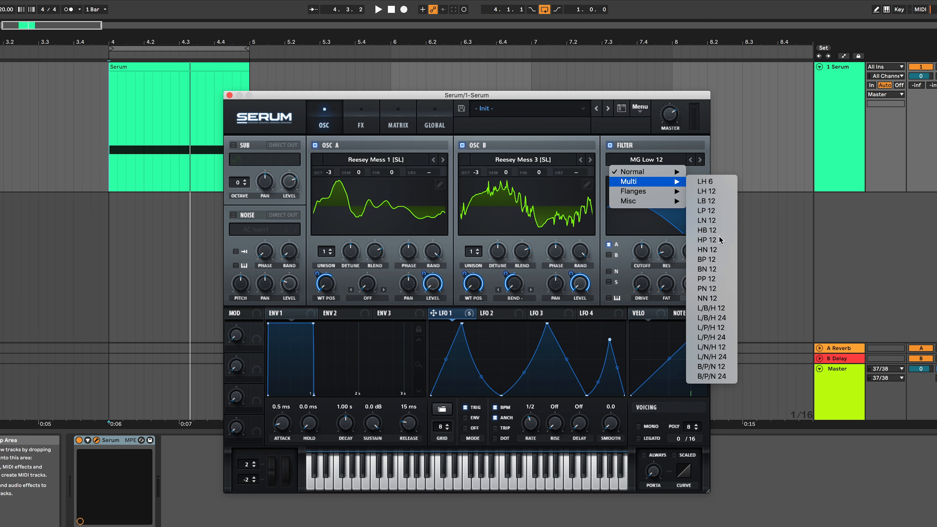
pyautogui.click(719, 236)
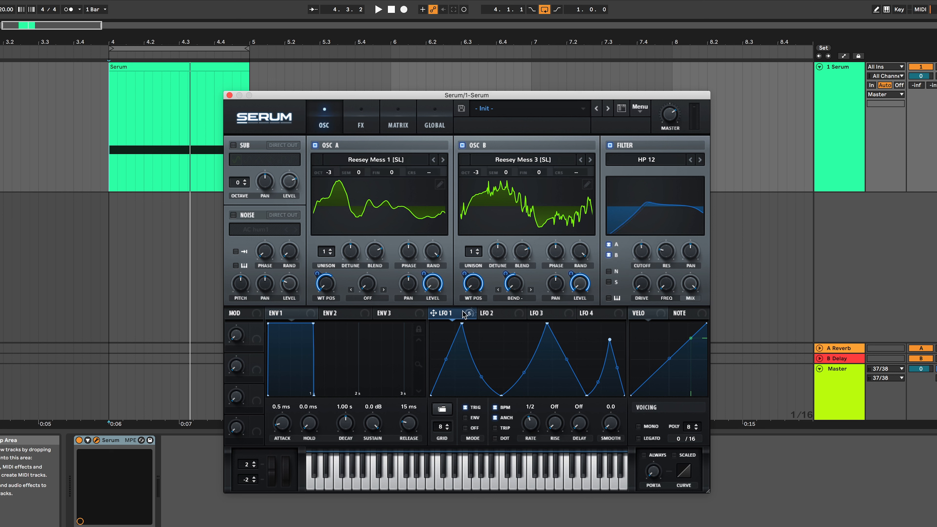
pyautogui.moveTo(468, 314); pyautogui.dragTo(646, 258)
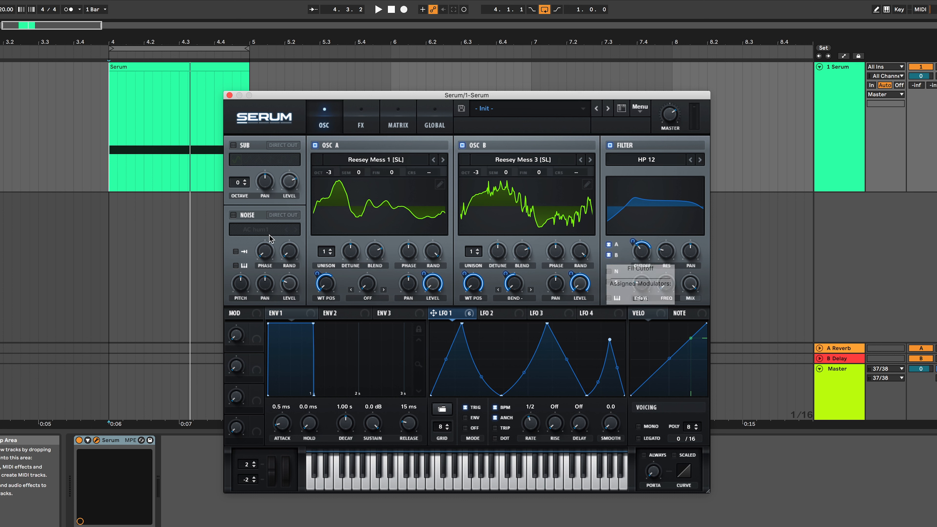
# - Enable the sub oscillator as a sine wave at octave -3 with direct out, and play the clip to check it
pyautogui.click(234, 145)
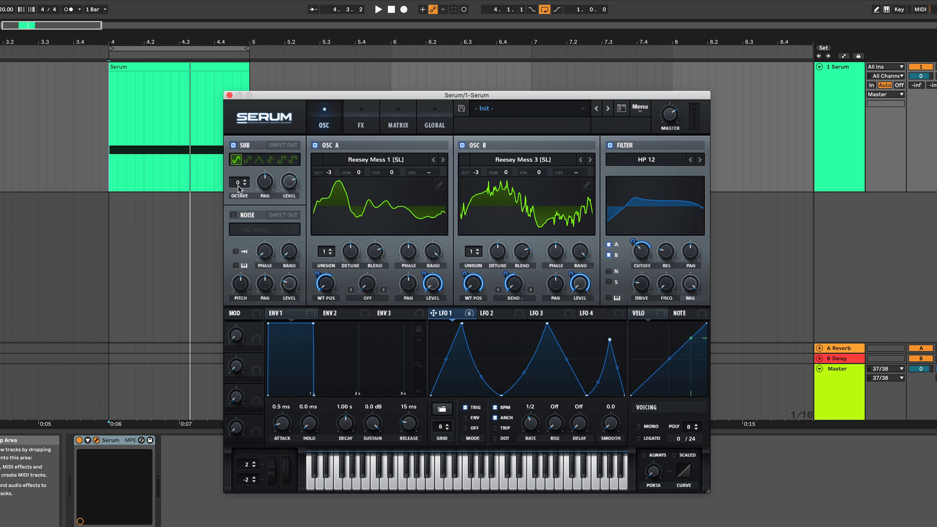
pyautogui.moveTo(238, 185); pyautogui.dragTo(236, 204)
pyautogui.click(295, 145)
pyautogui.press('space')
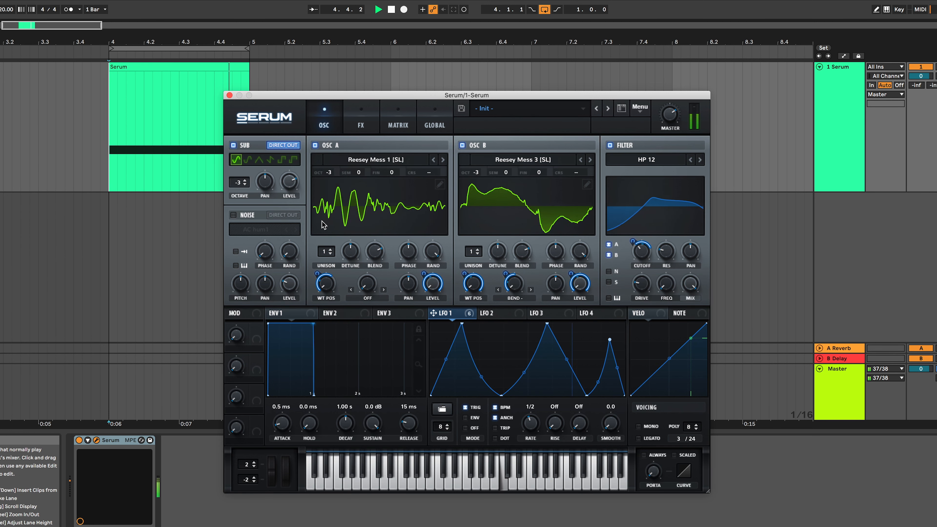
pyautogui.moveTo(287, 199)
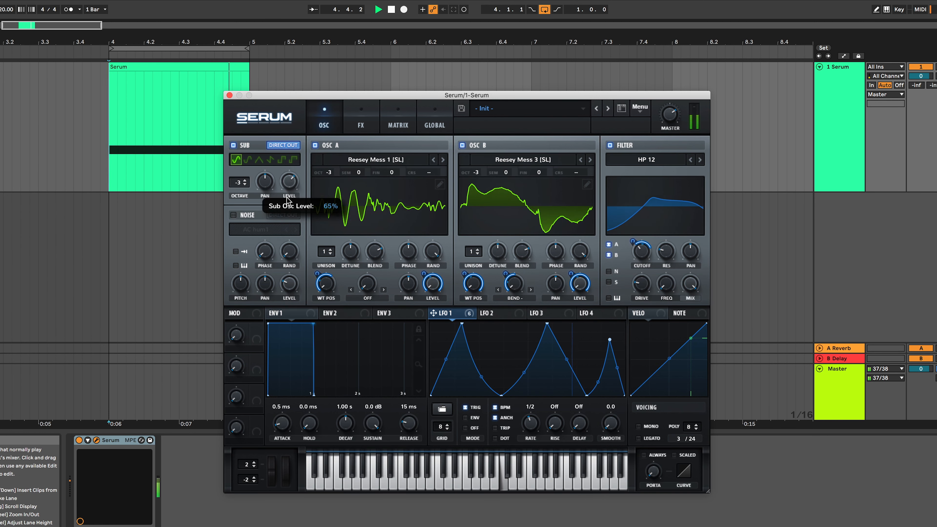
pyautogui.press('space')
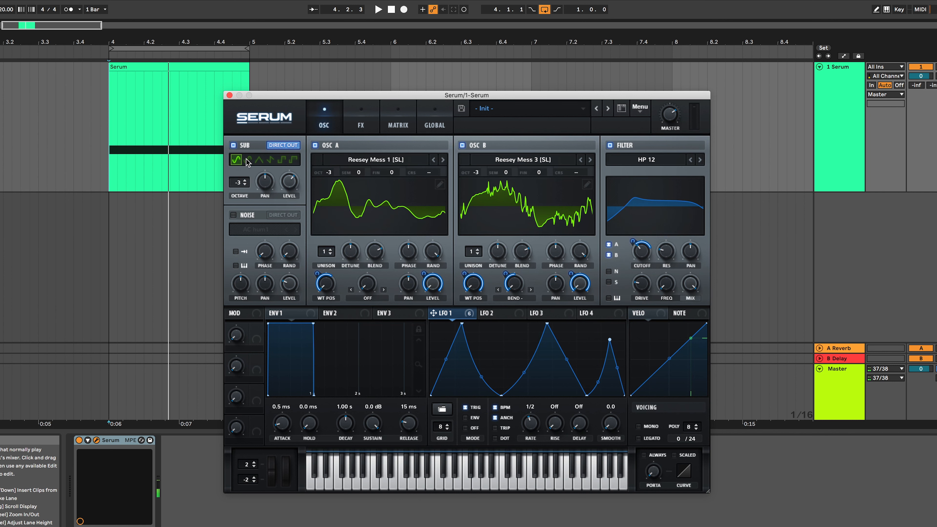
pyautogui.click(258, 160)
pyautogui.click(236, 160)
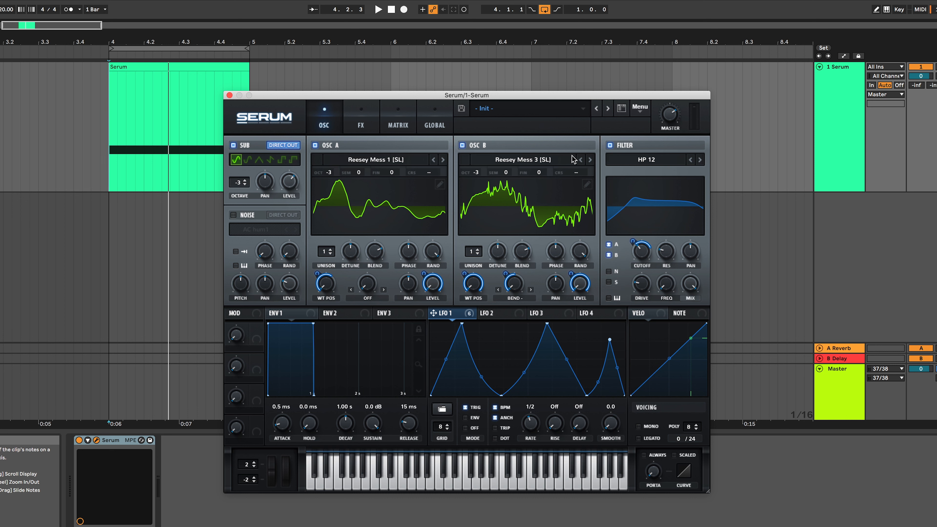
# - Enable the Hyper / Dimension effect, reduce the Dimension size and raise the Dimension mix
pyautogui.click(361, 125)
pyautogui.click(237, 147)
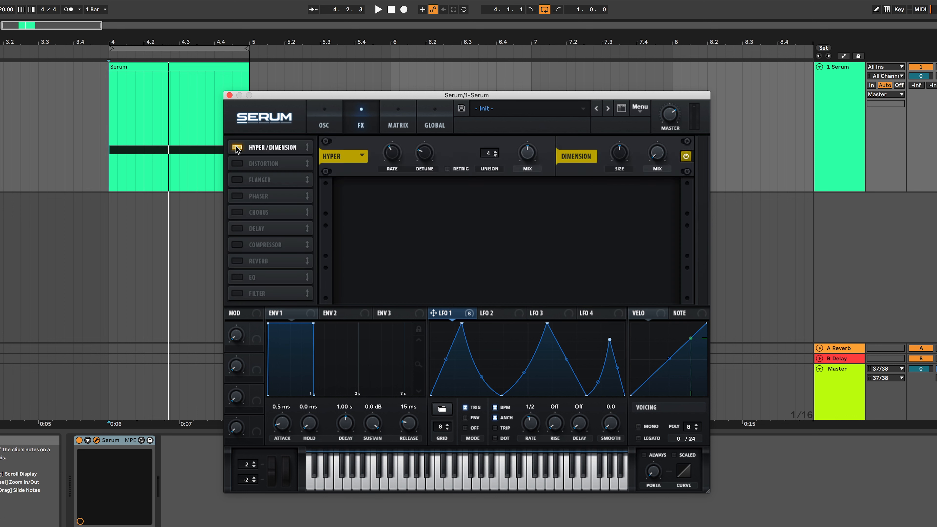
pyautogui.moveTo(622, 157); pyautogui.dragTo(614, 179)
pyautogui.moveTo(666, 163); pyautogui.dragTo(666, 140)
# - Add Tube distortion with the drive raised, and enable the chorus effect
pyautogui.click(240, 163)
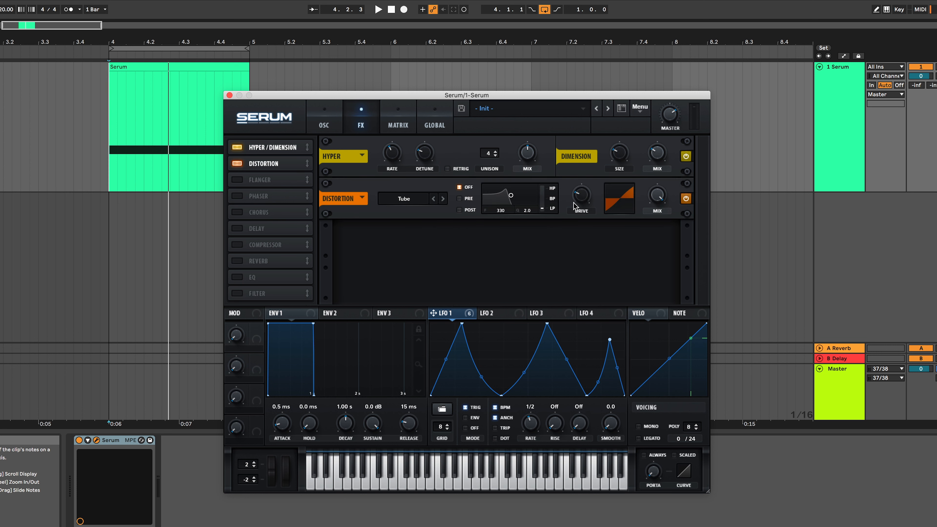
pyautogui.moveTo(586, 201); pyautogui.dragTo(592, 180)
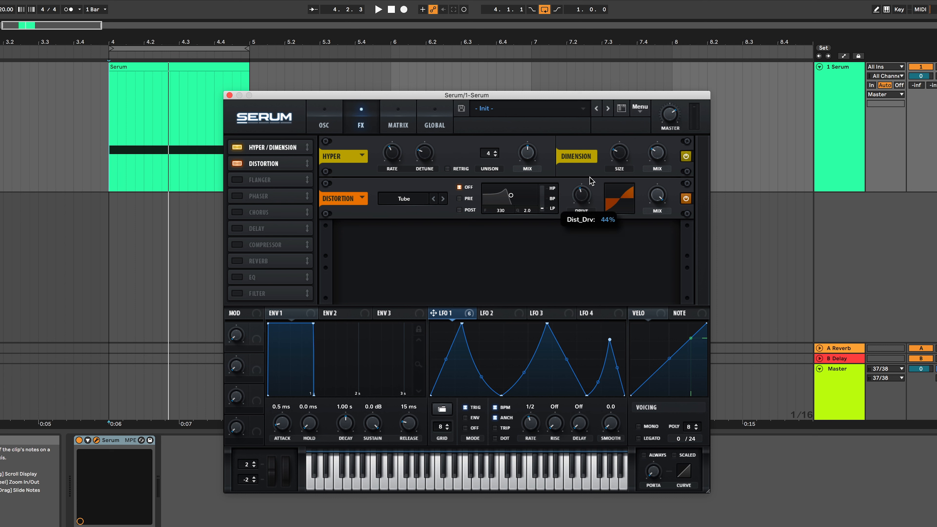
pyautogui.click(237, 213)
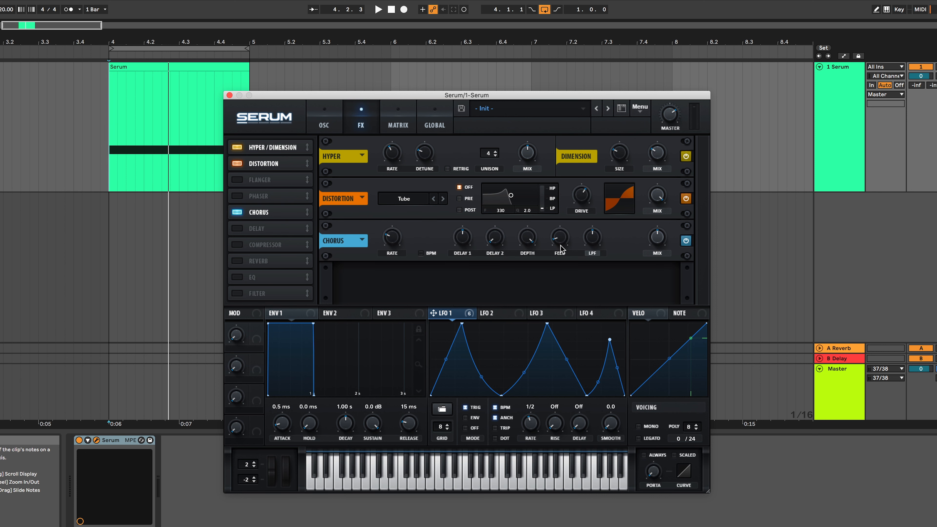
# - Enable the compressor in multiband mode, adjust its threshold, and play the clip to hear the effects
pyautogui.click(237, 244)
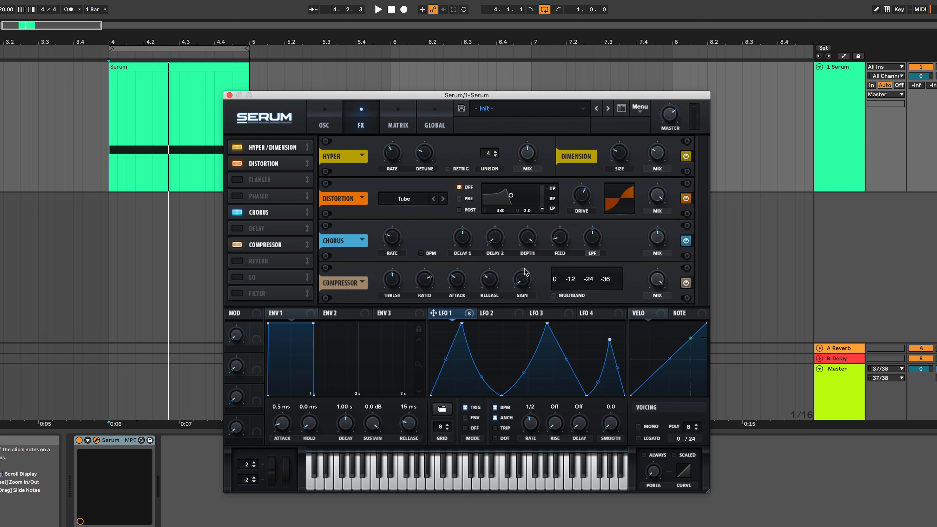
pyautogui.click(559, 296)
pyautogui.moveTo(406, 285); pyautogui.dragTo(396, 289)
pyautogui.press('space')
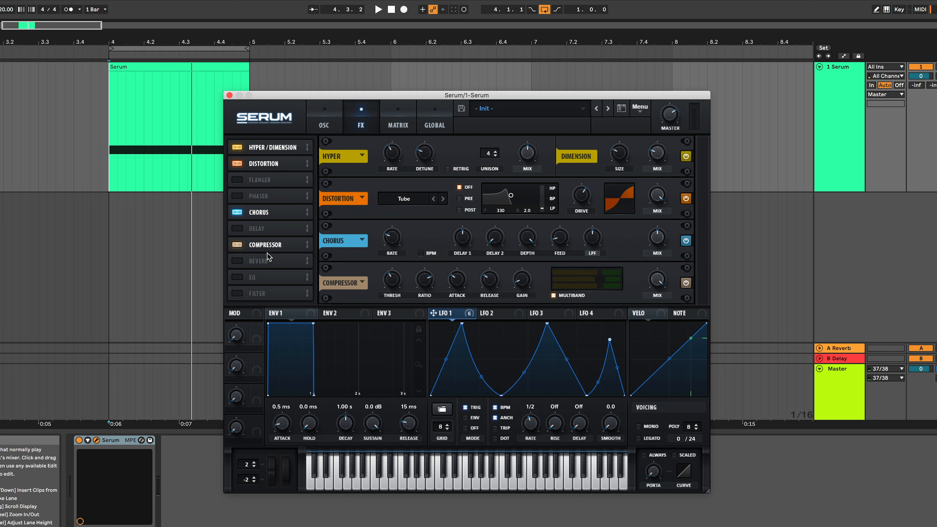
# - Return to the oscillators and reduce the LFO 1 modulation amount on oscillator B's level while the clip plays
pyautogui.click(331, 117)
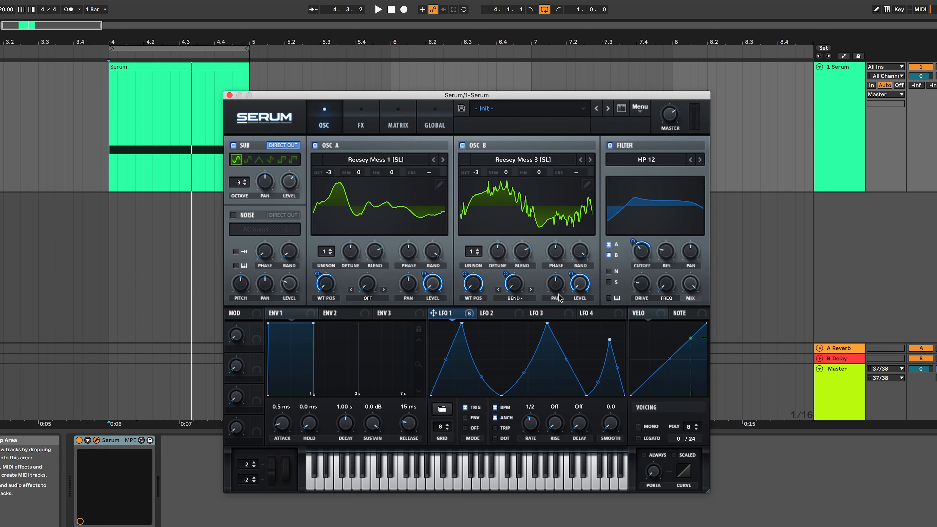
pyautogui.press('space')
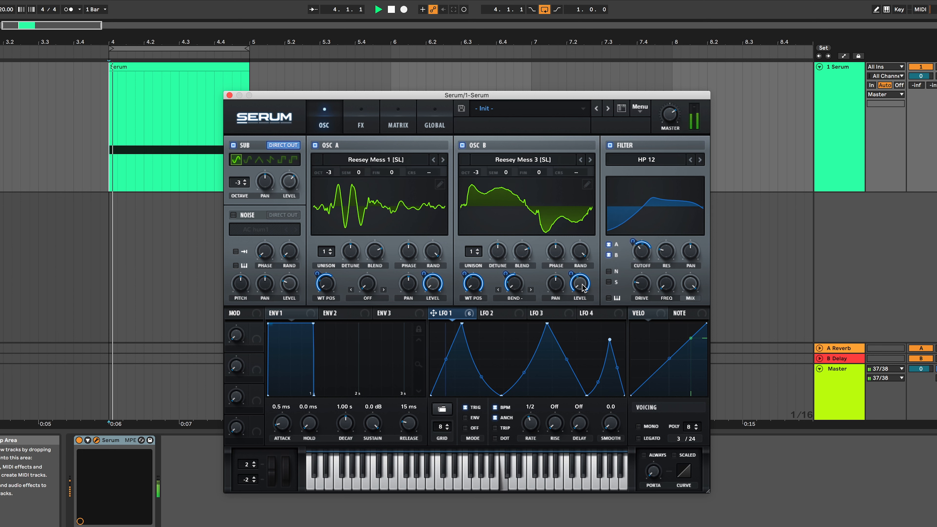
pyautogui.moveTo(581, 293); pyautogui.dragTo(567, 296)
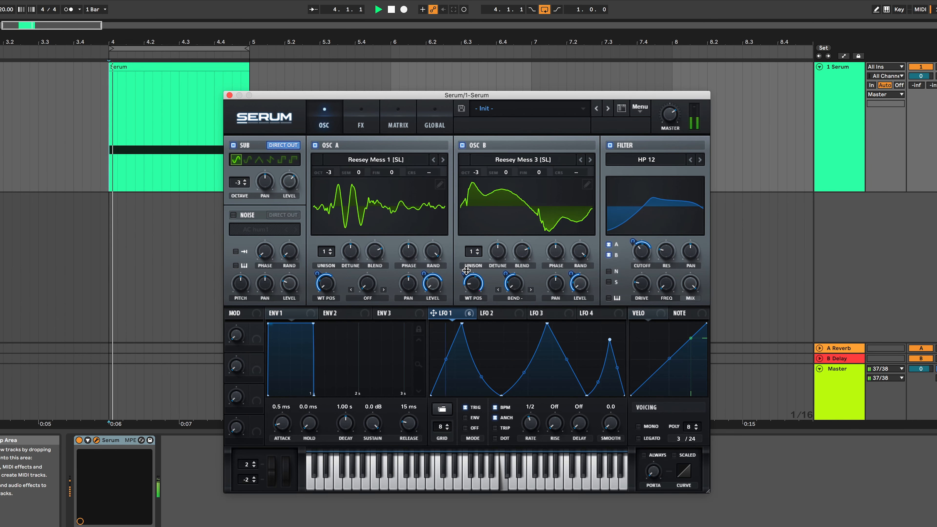
pyautogui.moveTo(579, 285)
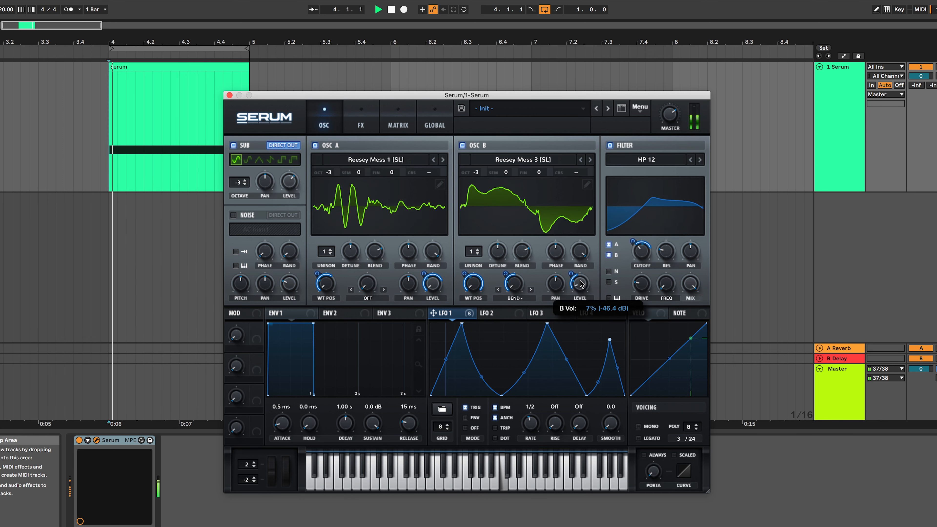
pyautogui.moveTo(577, 275)
pyautogui.mouseDown()
pyautogui.moveTo(574, 265)
pyautogui.moveTo(573, 276)
pyautogui.mouseUp()
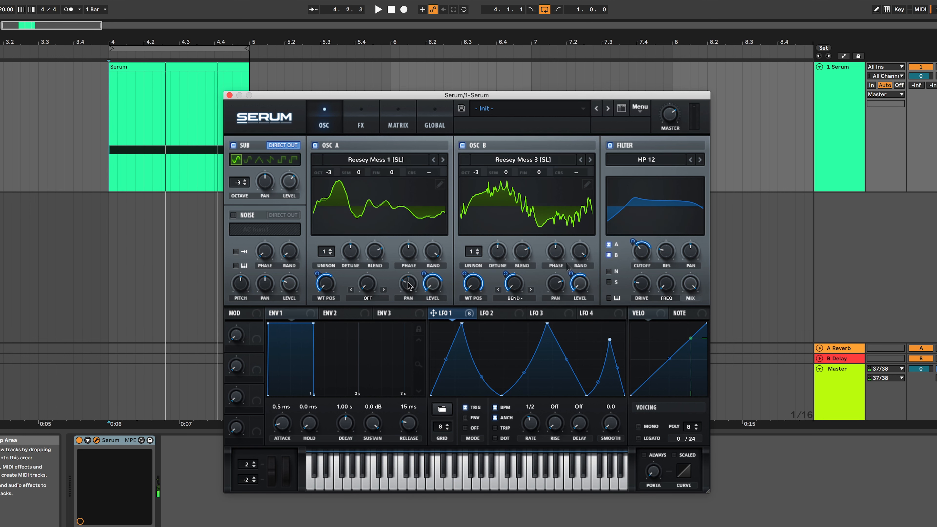
# - Pan oscillator A slightly left and oscillator B slightly right, and go back to the effects rack
pyautogui.moveTo(408, 284); pyautogui.dragTo(408, 292)
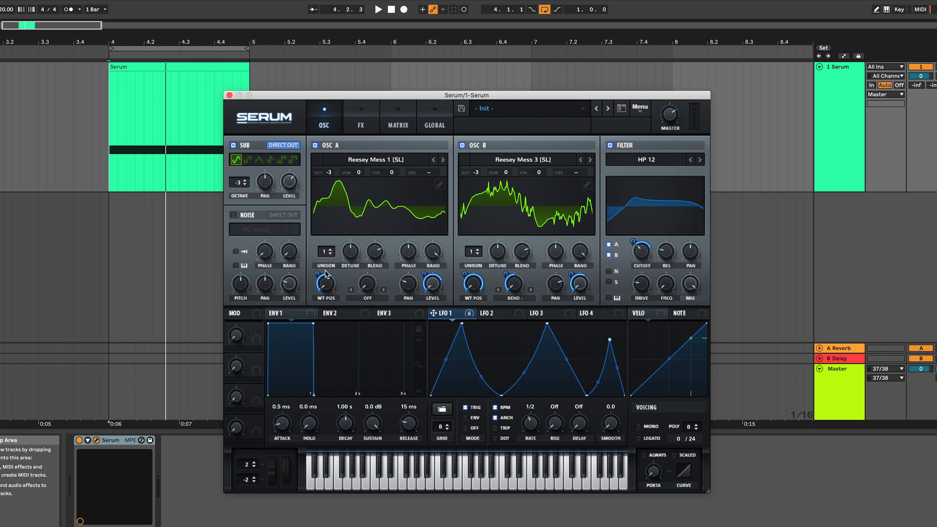
pyautogui.moveTo(325, 273)
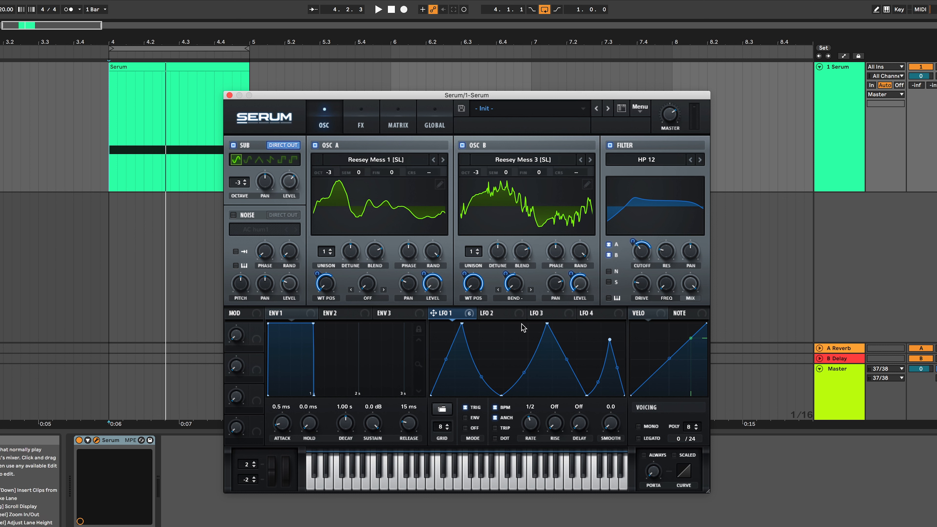
pyautogui.click(372, 129)
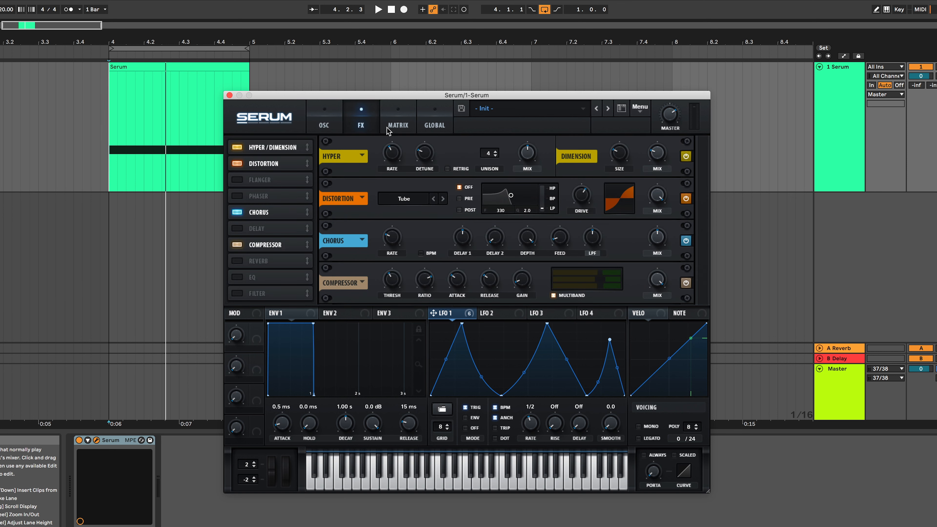